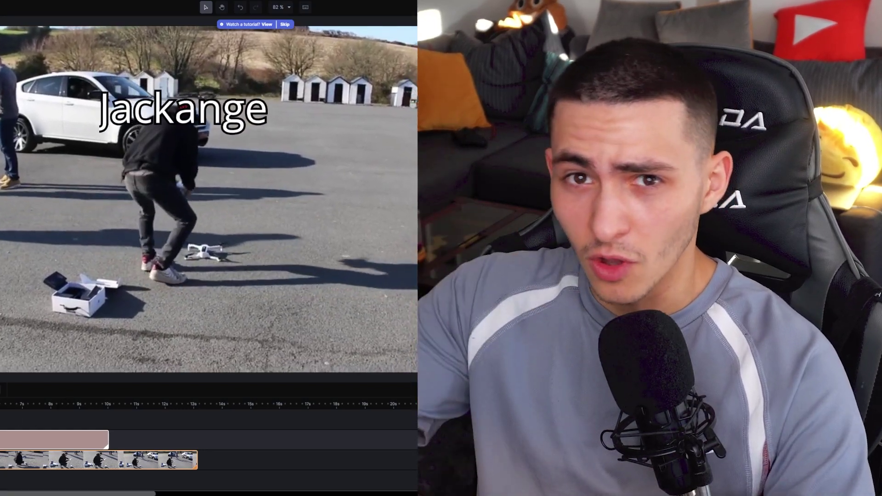
# - Split the Shooting with DRONE clip at the 2-second mark
pyautogui.press('space')
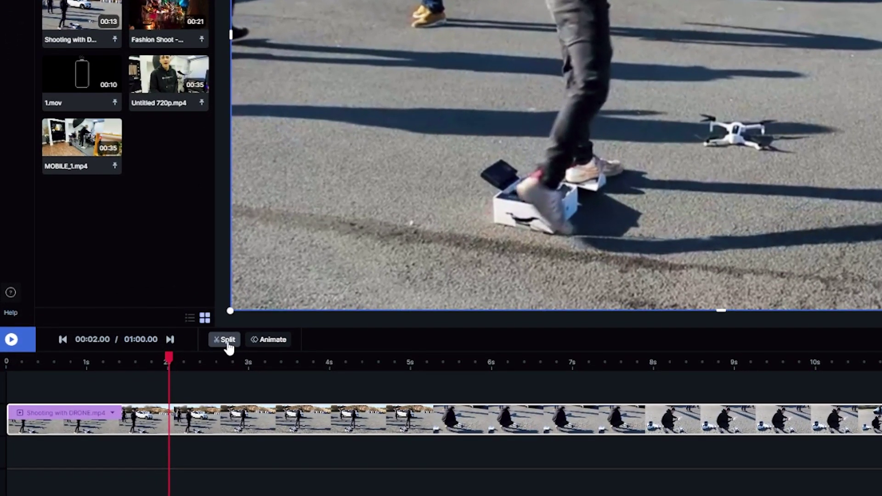
pyautogui.click(142, 391)
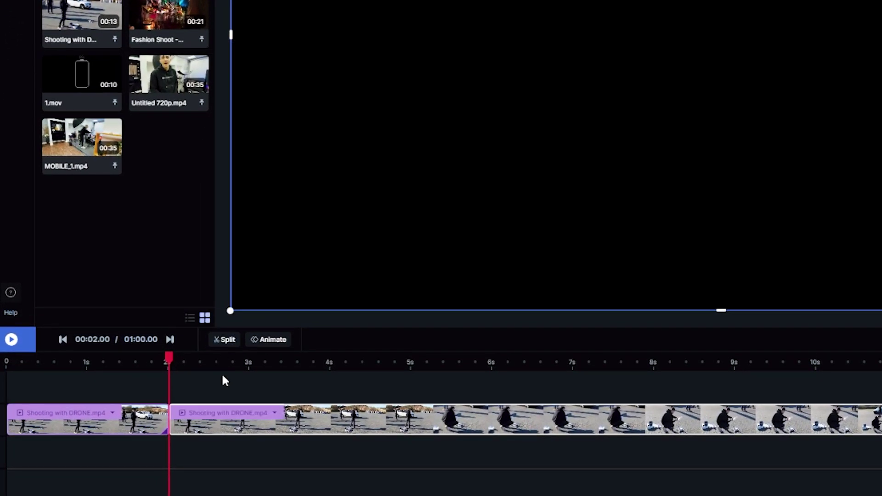
pyautogui.moveTo(275, 433); pyautogui.dragTo(274, 427)
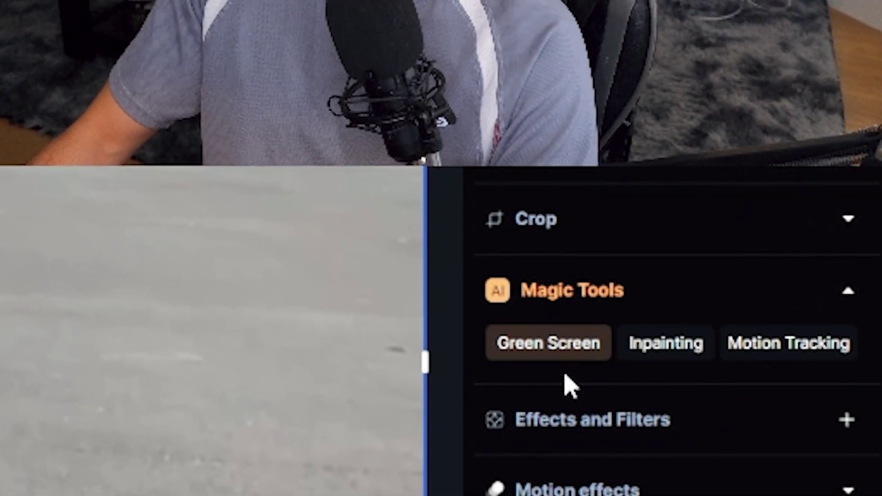
# - Remove the parked blue car beside the white huts from the drone clip with Inpainting and finish the edit
pyautogui.click(657, 347)
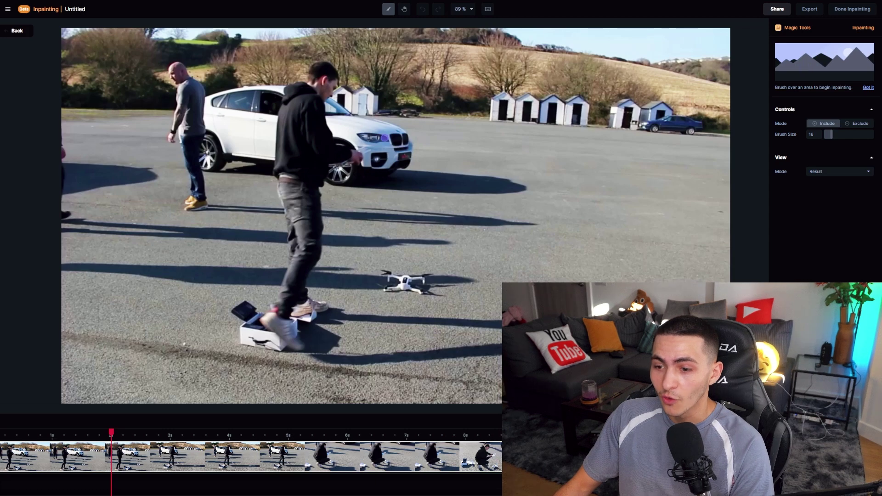
pyautogui.moveTo(644, 125); pyautogui.dragTo(700, 124)
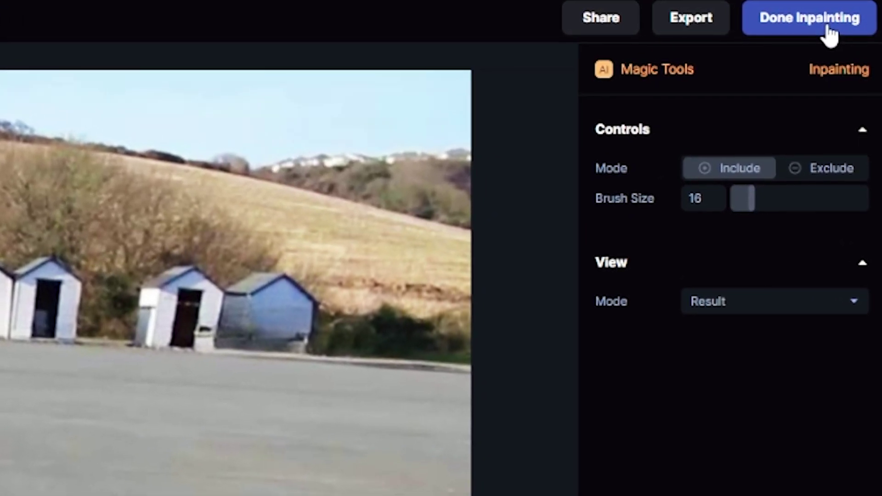
pyautogui.click(844, 22)
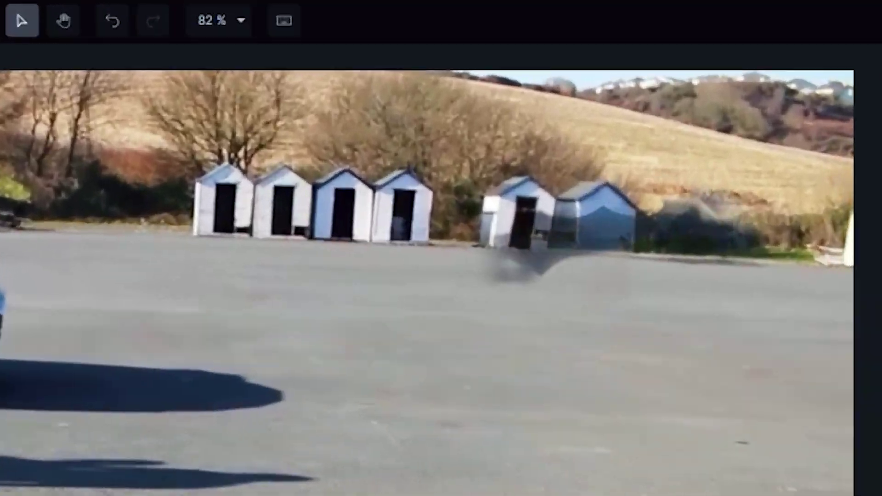
# - Cut the section between about 4 and 4.7 seconds out of the drone clip, close the gap and play it back
pyautogui.press('space')
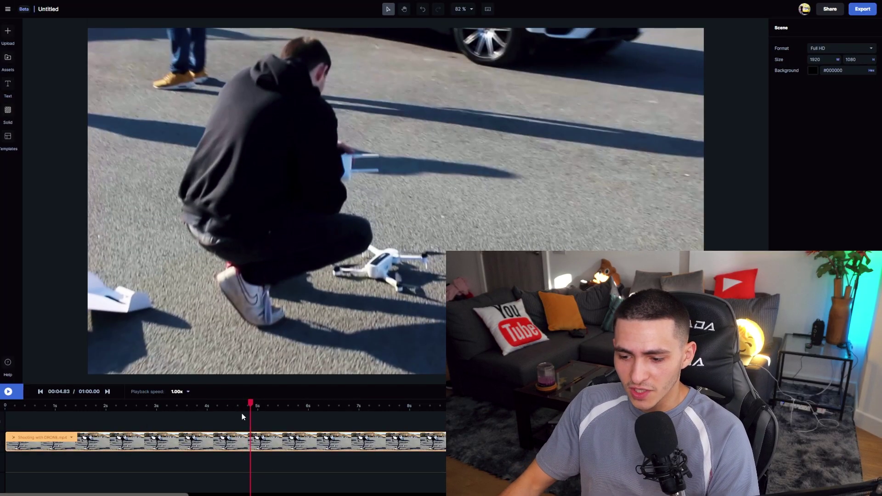
pyautogui.moveTo(242, 413); pyautogui.dragTo(230, 413)
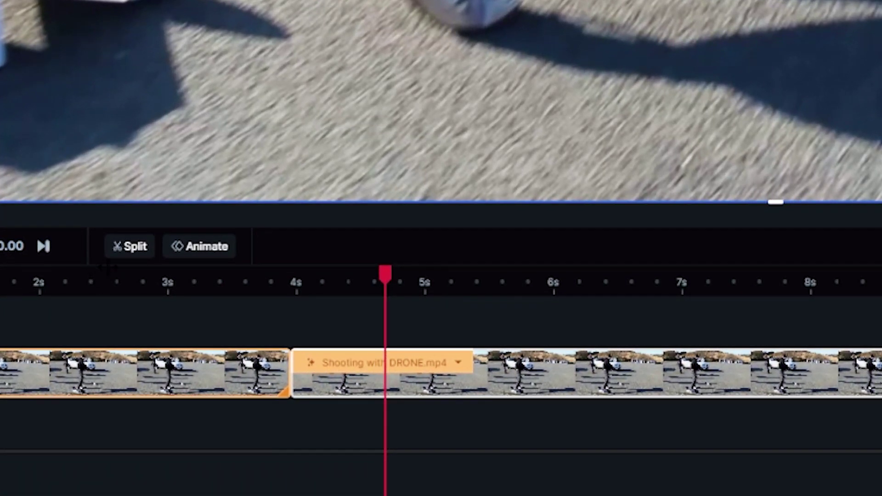
pyautogui.click(133, 248)
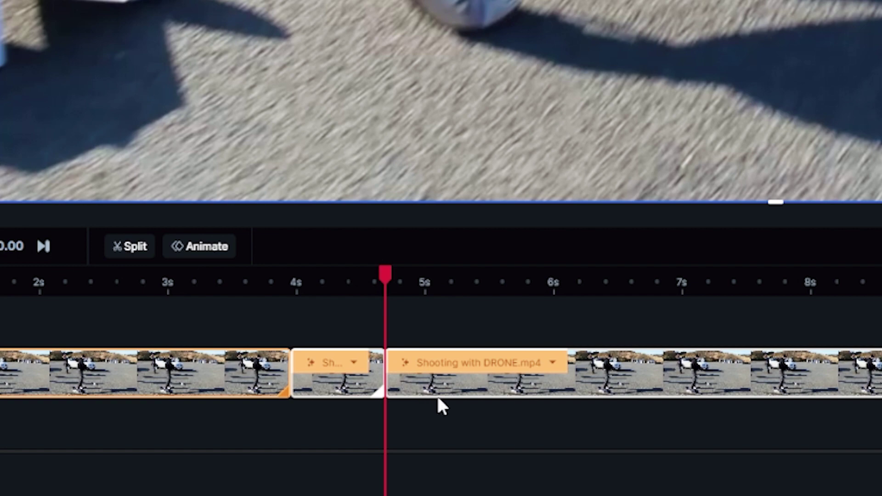
pyautogui.press('Delete')
pyautogui.moveTo(451, 387); pyautogui.dragTo(359, 387)
pyautogui.moveTo(248, 281); pyautogui.dragTo(0, 282)
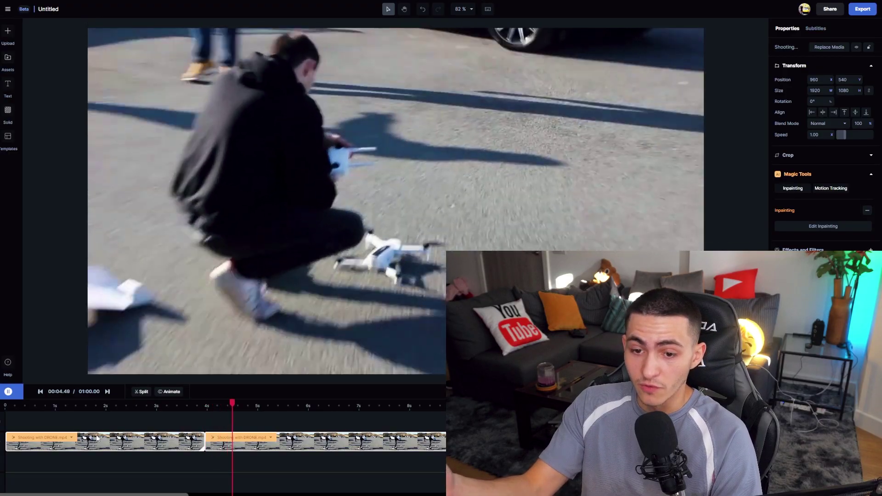
pyautogui.press('space')
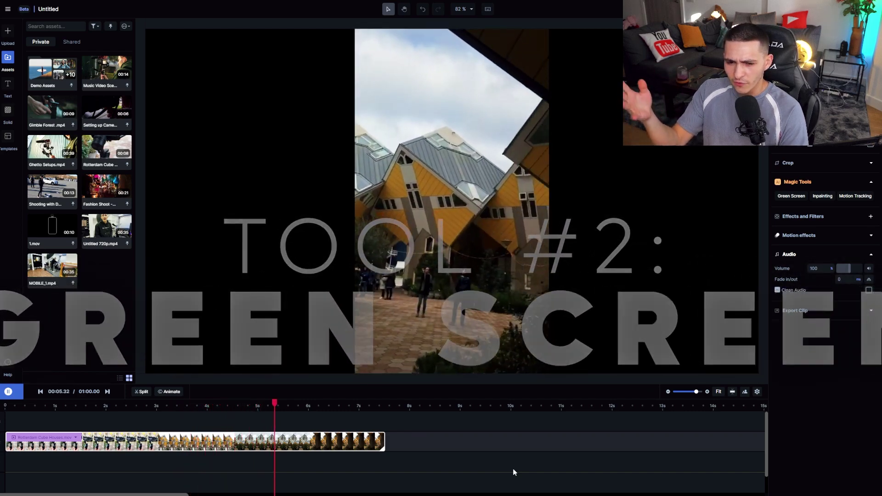
# - Isolate the handheld gimbal camera and hand from the background of the Rotterdam Cube Houses clip with the Green Screen tool
pyautogui.press('space')
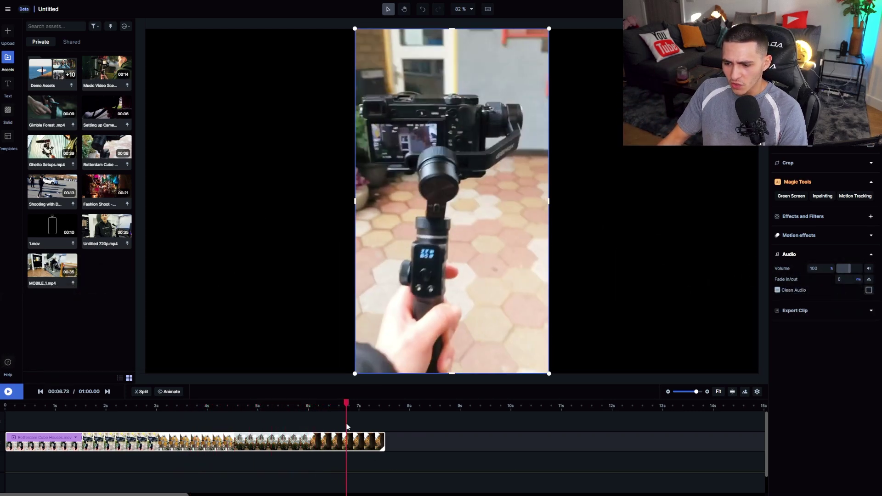
pyautogui.press('space')
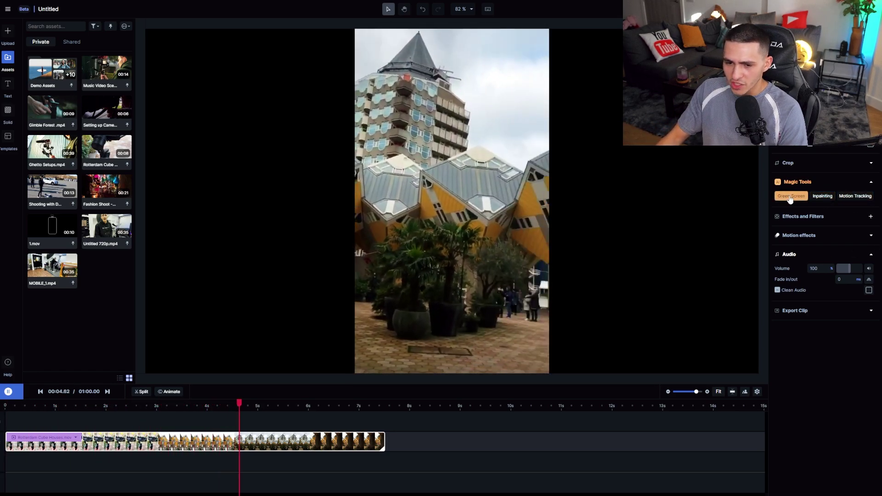
pyautogui.press('space')
pyautogui.click(7, 406)
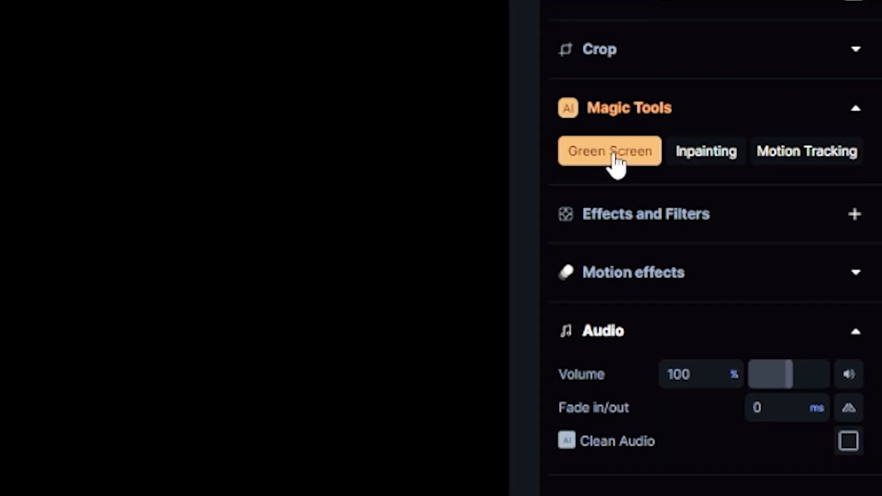
pyautogui.click(616, 157)
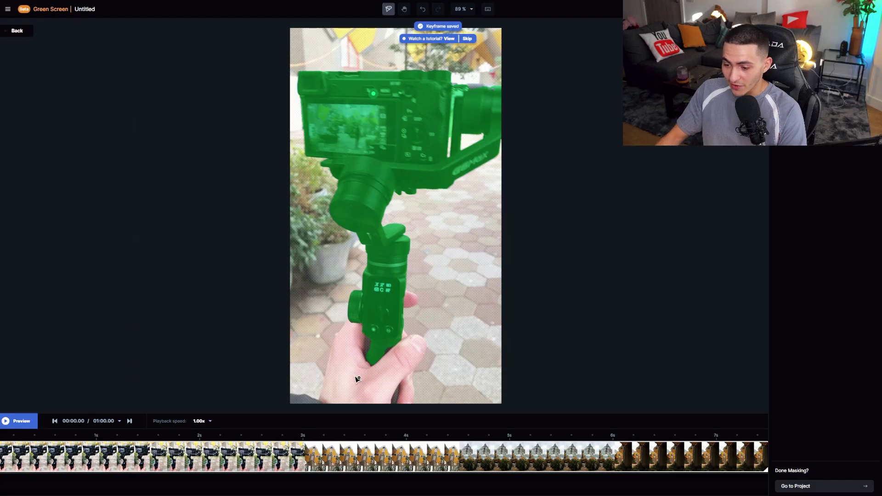
pyautogui.click(356, 377)
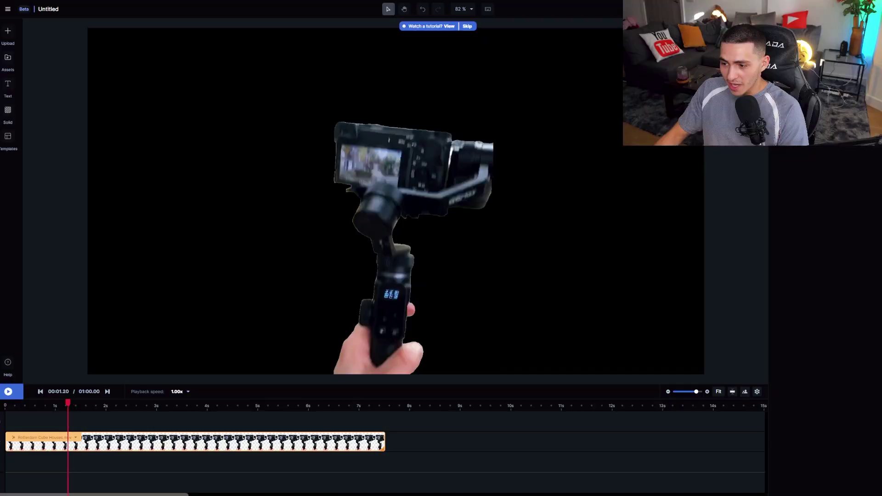
# - Preview the isolated gimbal clip's playback and return to its start
pyautogui.click(8, 392)
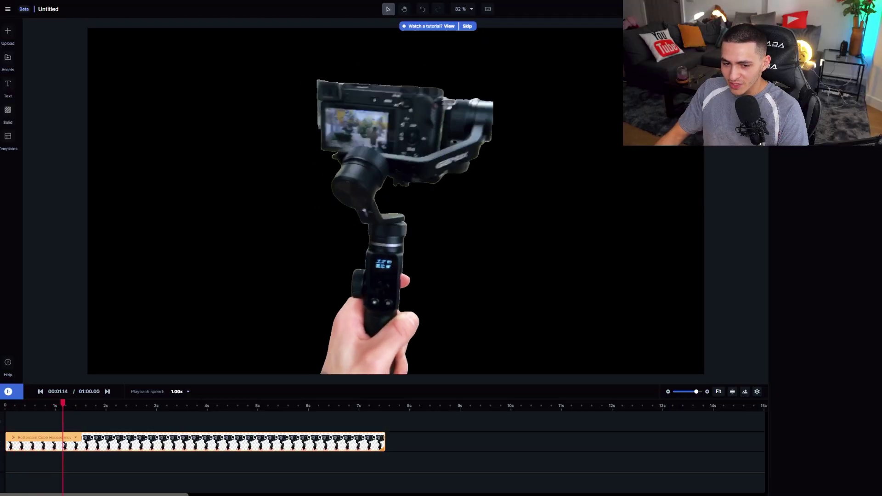
pyautogui.press('space')
pyautogui.moveTo(51, 404); pyautogui.dragTo(6, 404)
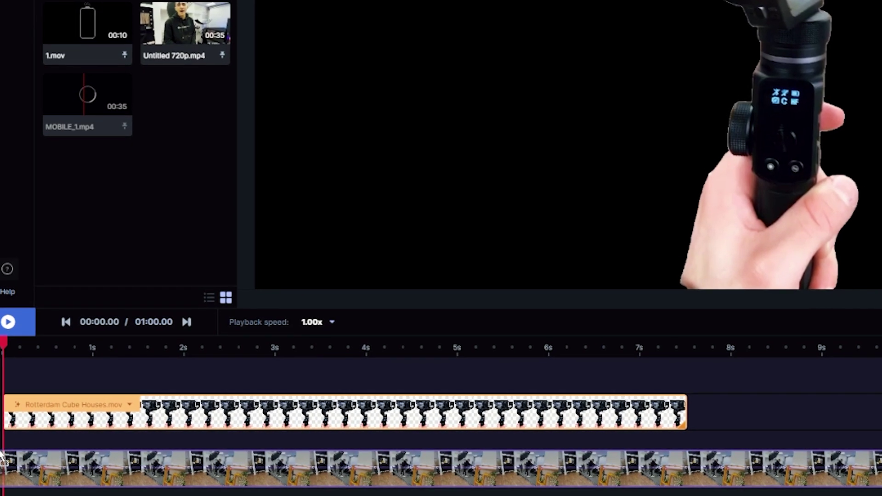
# - Set the Green Screen mask's feather to 33 on the gimbal clip
pyautogui.click(102, 444)
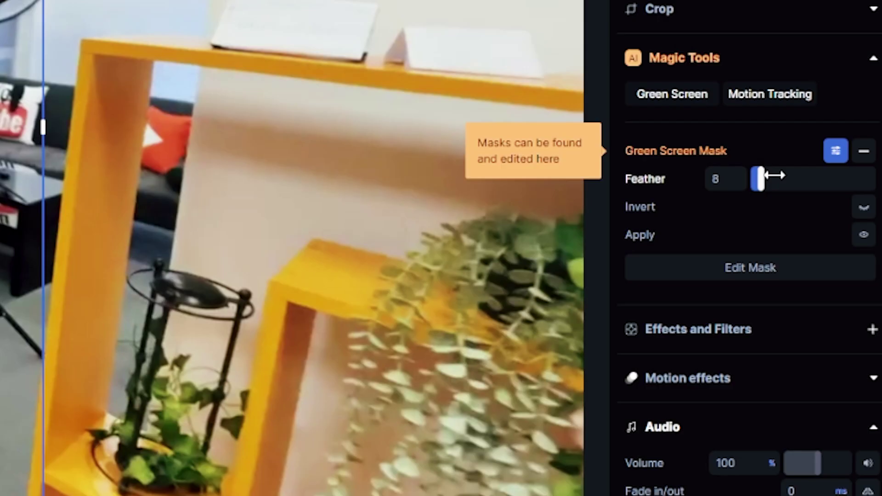
pyautogui.moveTo(825, 221); pyautogui.dragTo(849, 221)
pyautogui.moveTo(777, 177); pyautogui.dragTo(753, 178)
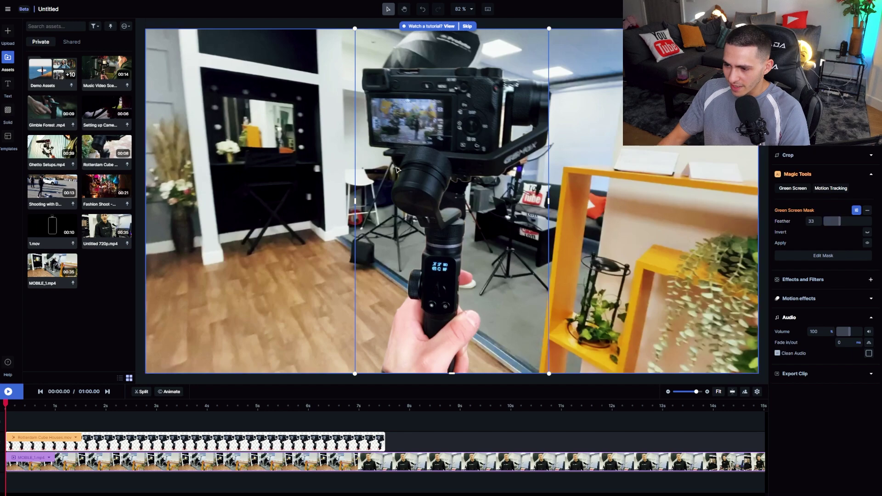
# - Reposition the cut-out gimbal clip on the left side of the frame over the studio footage and play the composite
pyautogui.moveTo(397, 170); pyautogui.dragTo(240, 122)
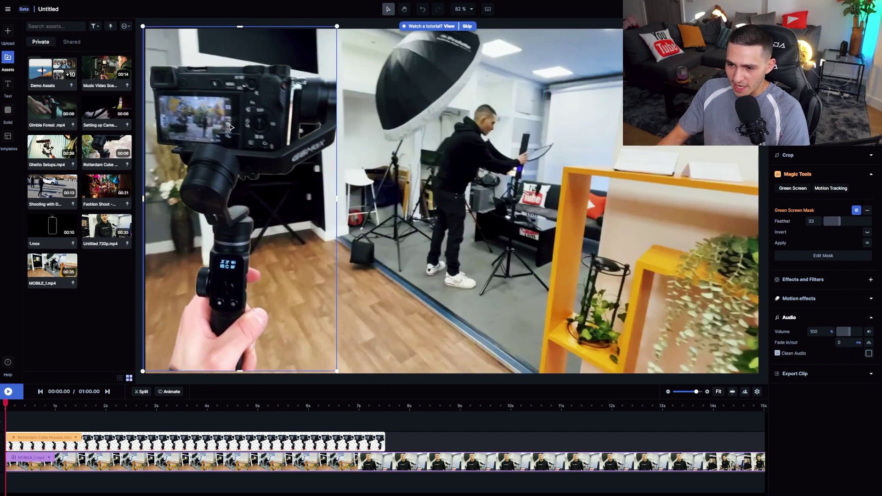
pyautogui.moveTo(234, 122); pyautogui.dragTo(250, 132)
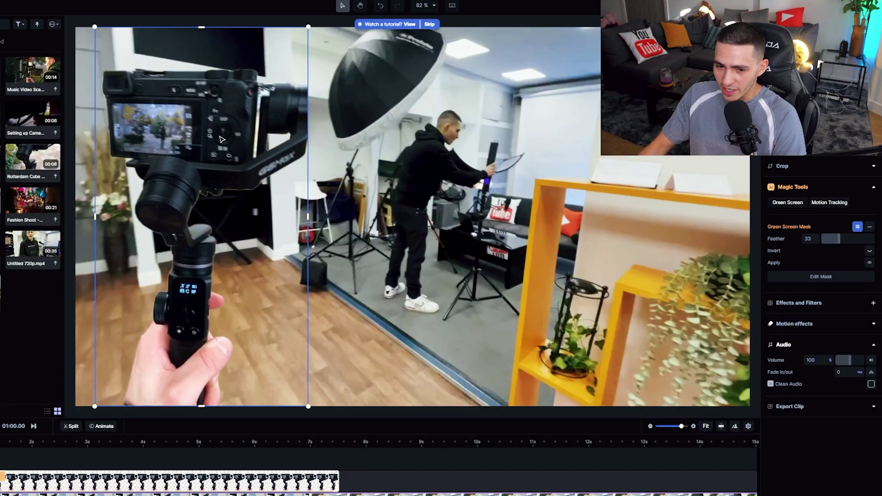
pyautogui.click(424, 479)
pyautogui.press('space')
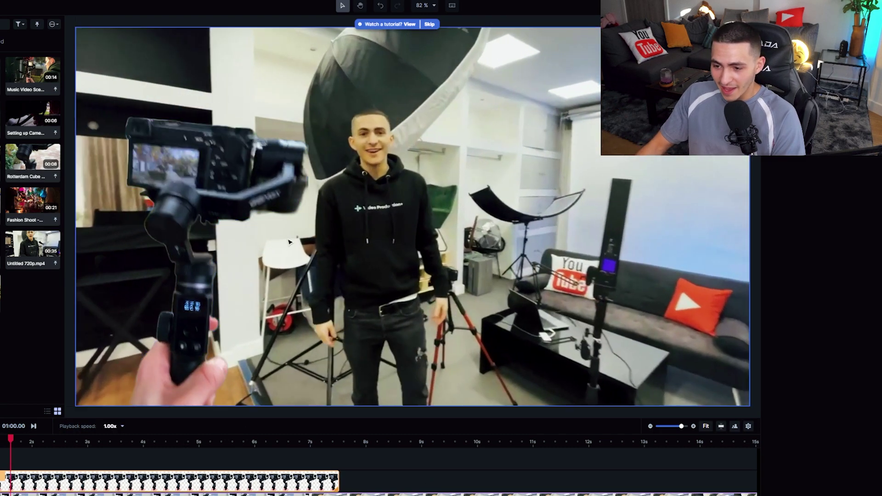
pyautogui.click(183, 179)
pyautogui.moveTo(184, 178); pyautogui.dragTo(188, 180)
pyautogui.press('space')
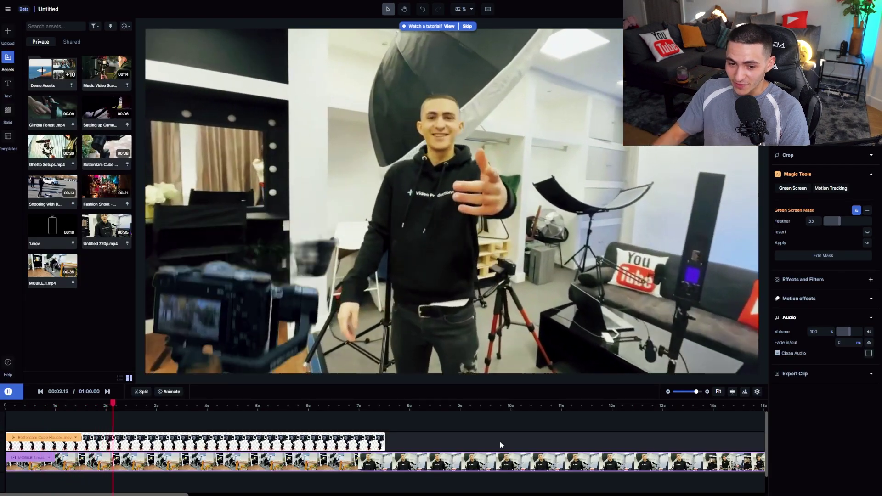
pyautogui.press('space')
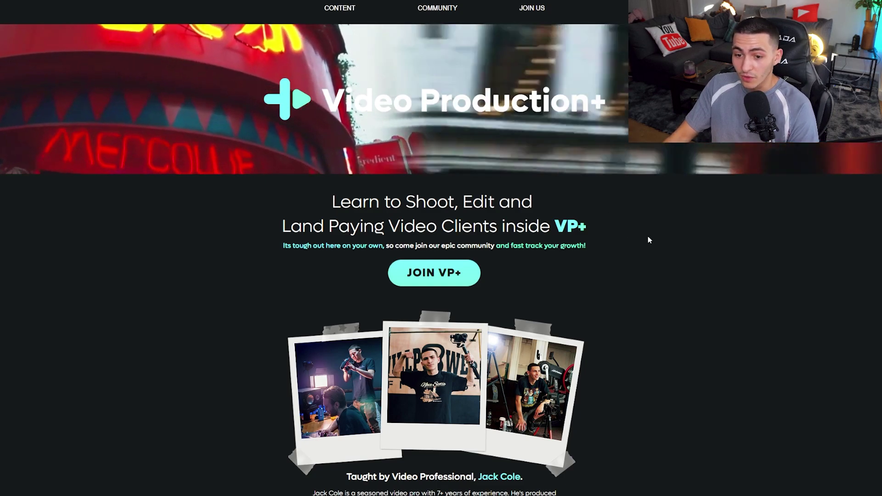
# - Switch to the Video Production+ website and examine its membership contents and the first-100-members discount offer
pyautogui.scroll(-9, 677, 247)
pyautogui.scroll(1, 690, 255)
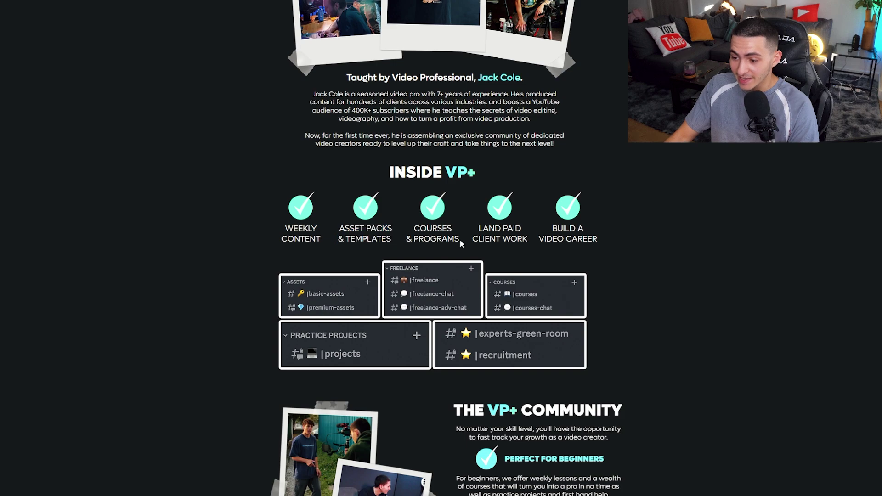
pyautogui.moveTo(461, 241); pyautogui.dragTo(421, 221)
pyautogui.click(425, 224)
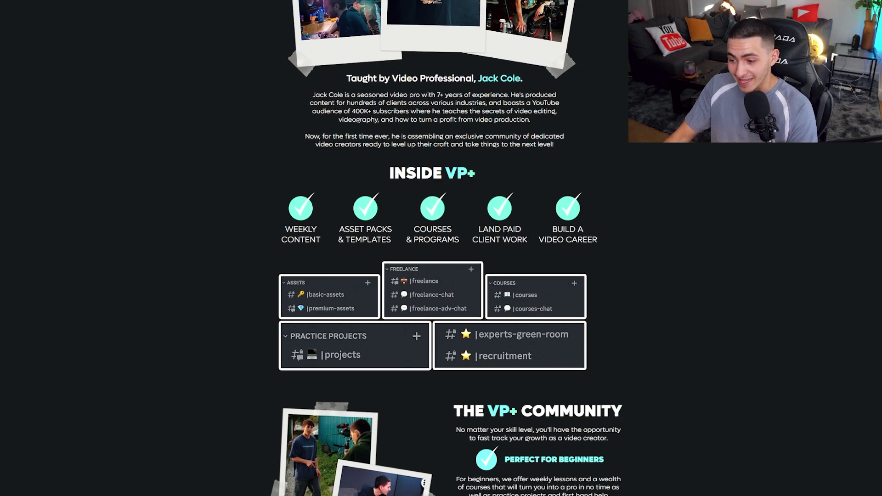
pyautogui.scroll(7, 504, 230)
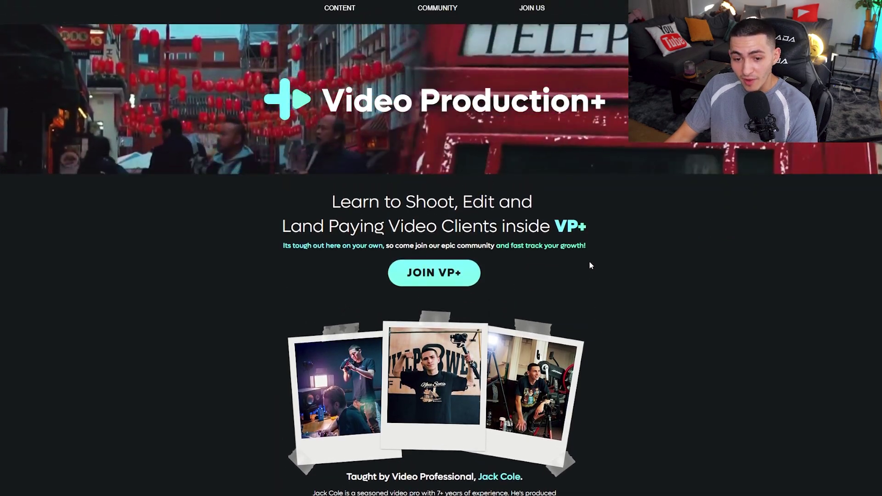
pyautogui.scroll(-12, 589, 261)
pyautogui.scroll(-18, 588, 259)
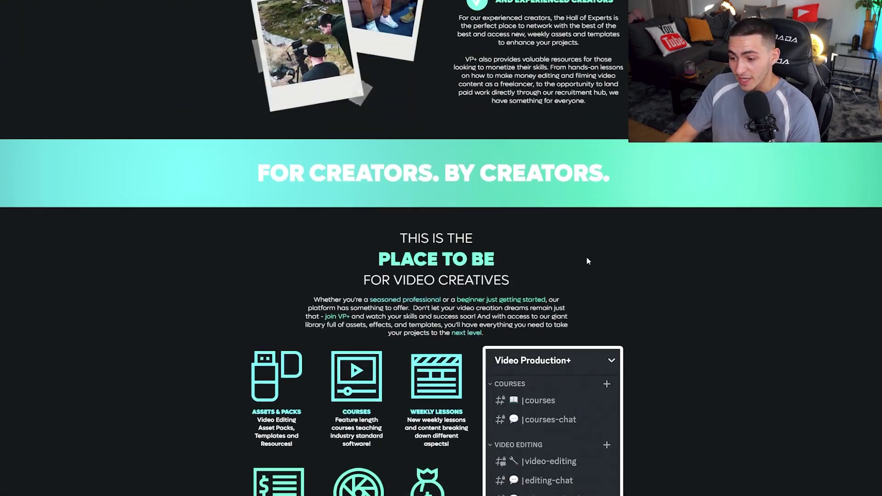
pyautogui.scroll(4, 634, 260)
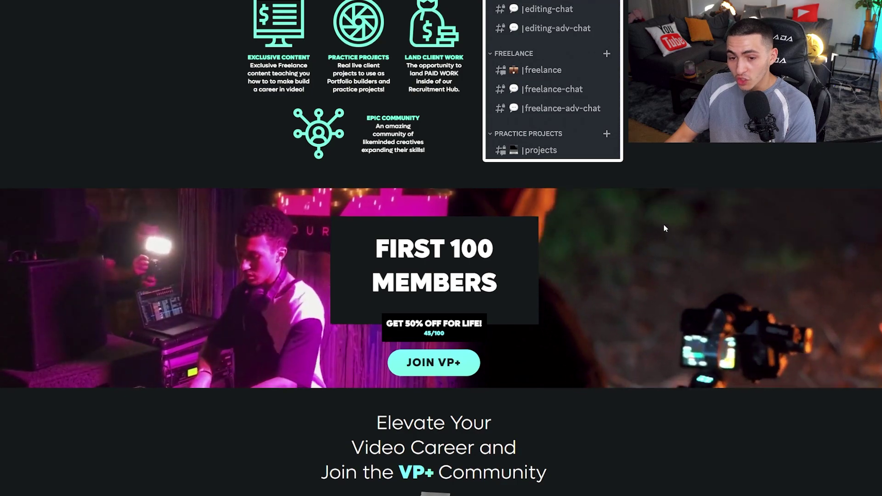
pyautogui.doubleClick(440, 333)
pyautogui.moveTo(437, 333); pyautogui.dragTo(417, 332)
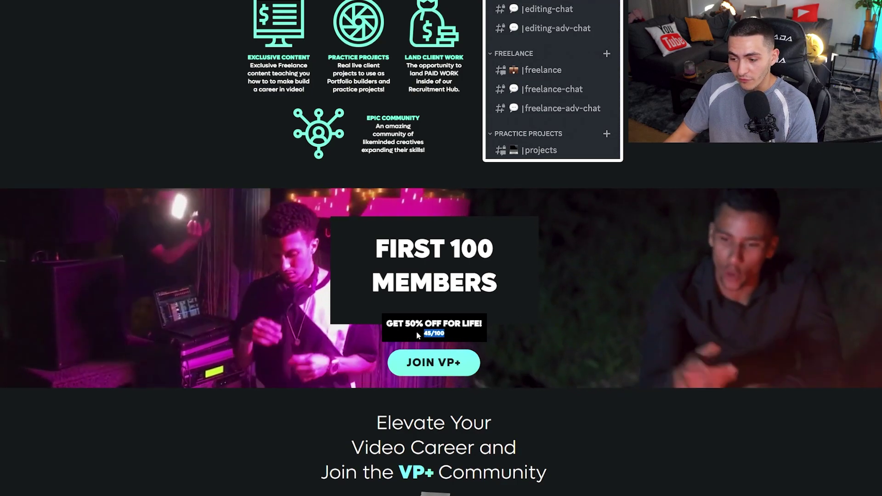
pyautogui.click(484, 320)
pyautogui.scroll(-7, 867, 395)
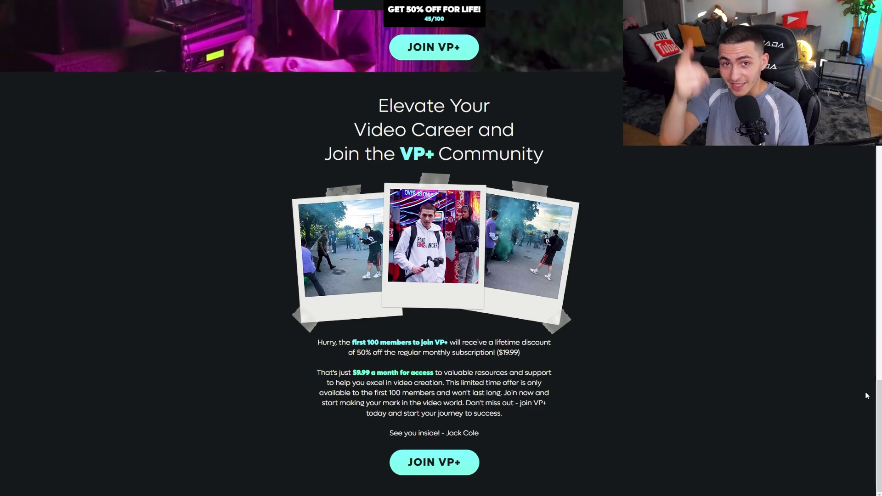
pyautogui.click(478, 465)
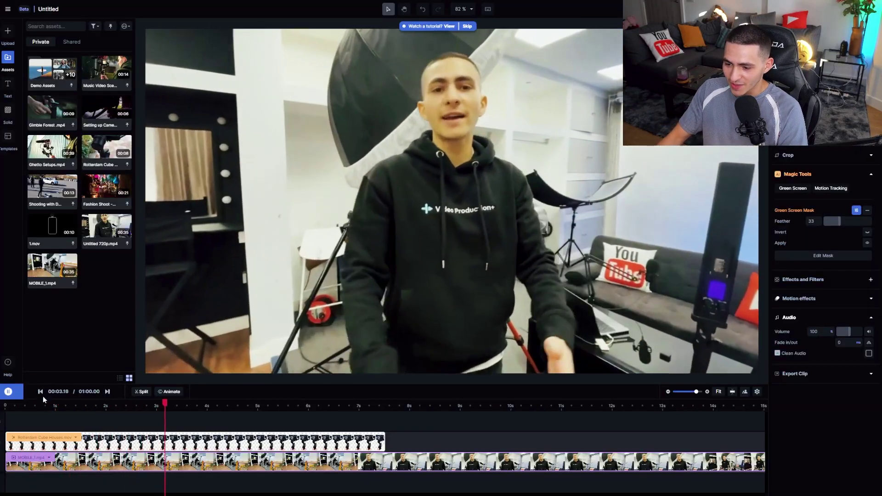
# - Return to the editor and replay the gimbal and studio composite from the beginning
pyautogui.click(41, 392)
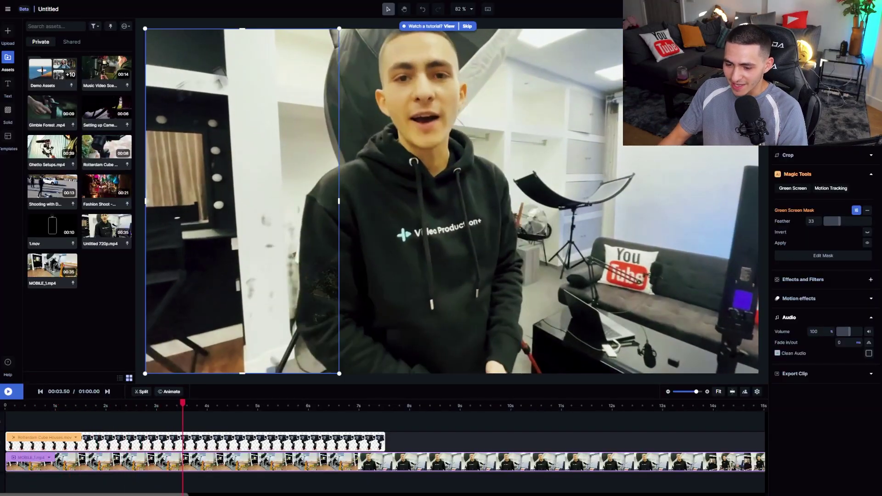
pyautogui.press('space')
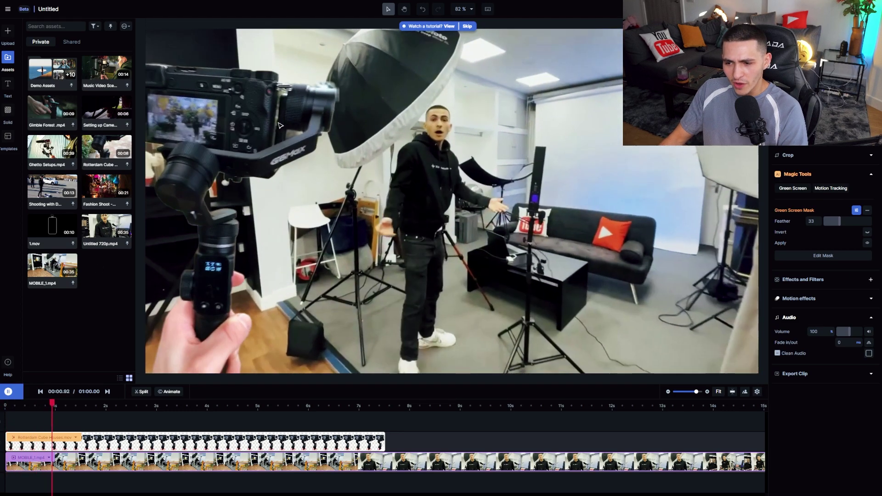
# - Replay the gimbal and studio composite from the beginning and scrub through its first few seconds to examine the cut-out
pyautogui.moveTo(64, 404); pyautogui.dragTo(6, 405)
pyautogui.press('space')
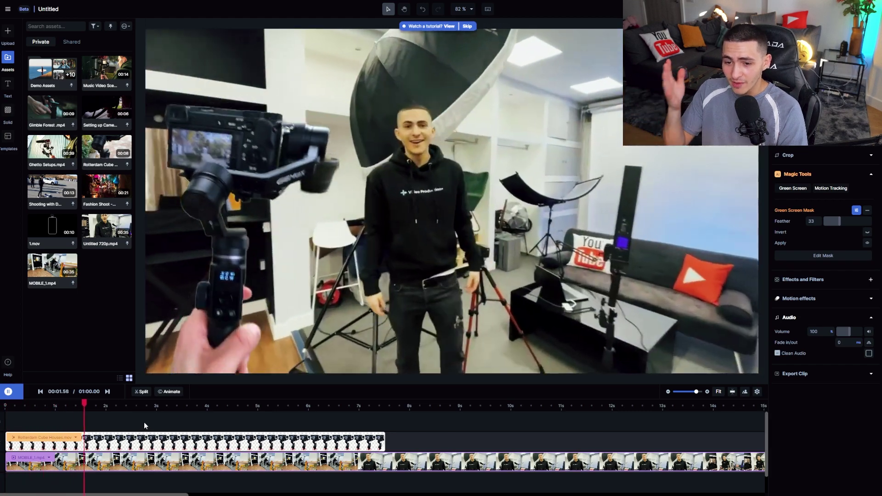
pyautogui.press('space')
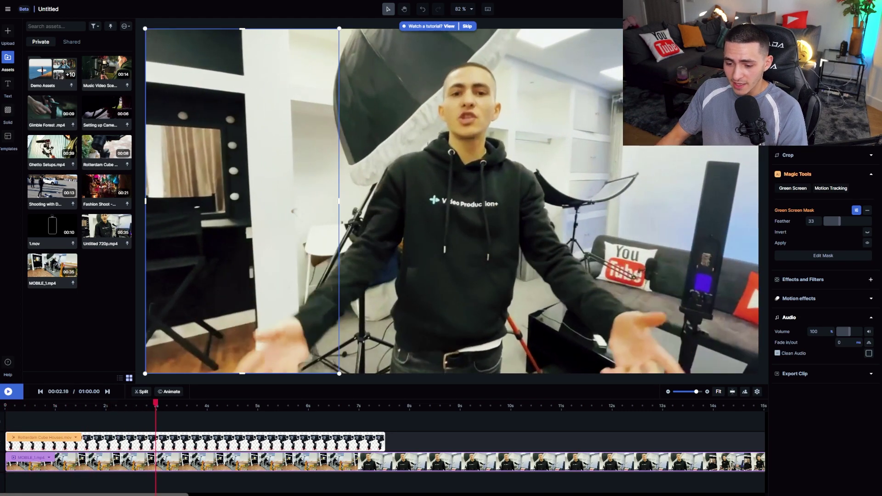
pyautogui.press('space')
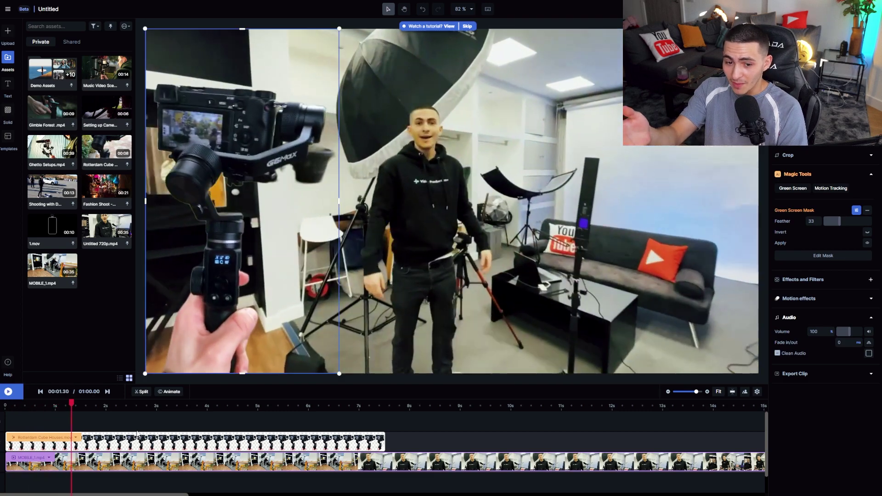
pyautogui.press('space')
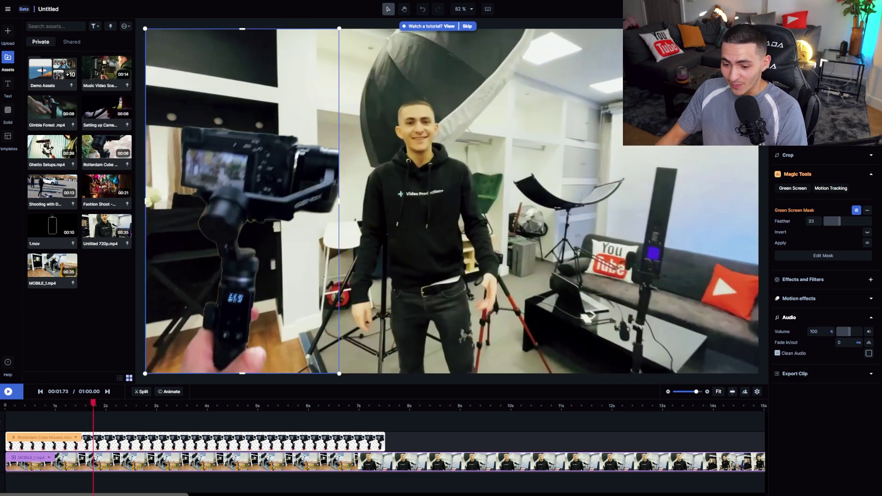
pyautogui.moveTo(93, 403); pyautogui.dragTo(76, 403)
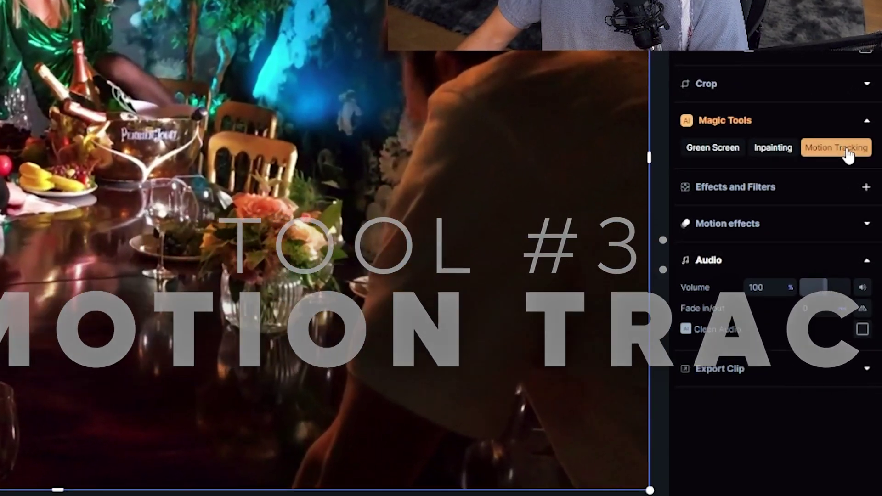
# - Open Motion Tracking for the fashion shoot clip and move the playhead to a frame near 14 s showing the blonde woman in pink
pyautogui.click(856, 176)
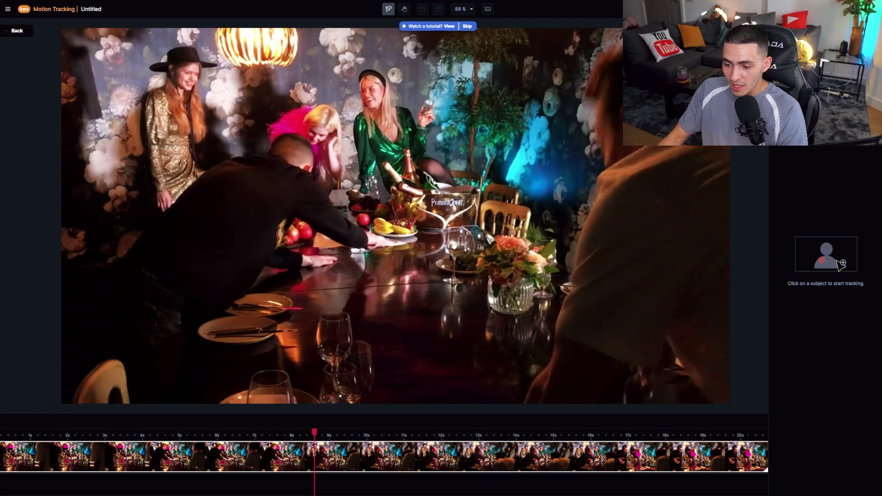
pyautogui.moveTo(341, 432); pyautogui.dragTo(471, 432)
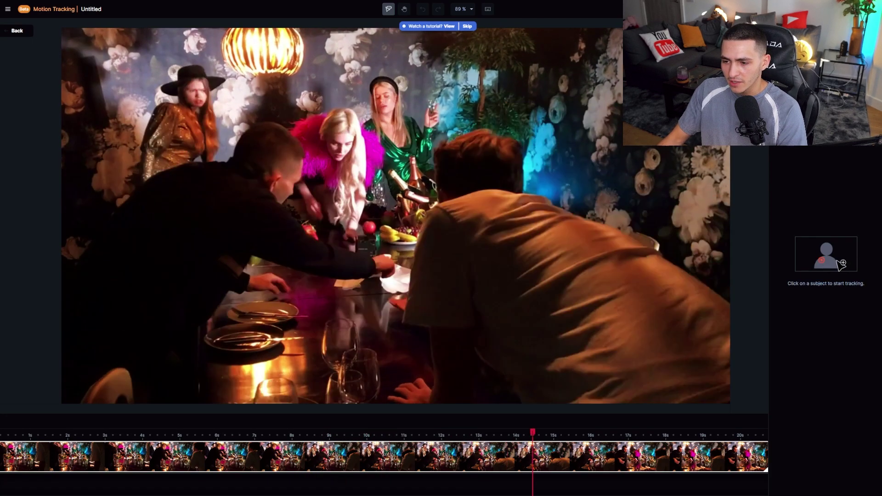
pyautogui.moveTo(549, 432); pyautogui.dragTo(522, 432)
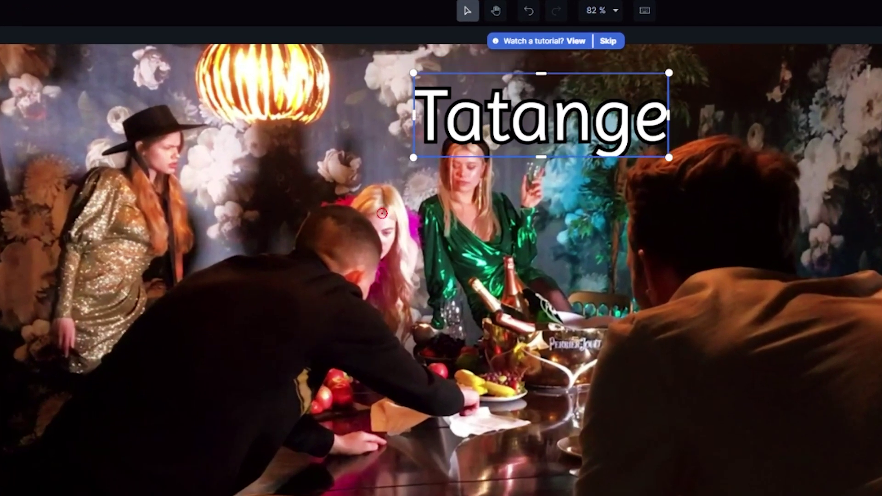
# - Link the title text layer to the fashion clip's motion tracking and place the title above the women in the frame
pyautogui.click(381, 214)
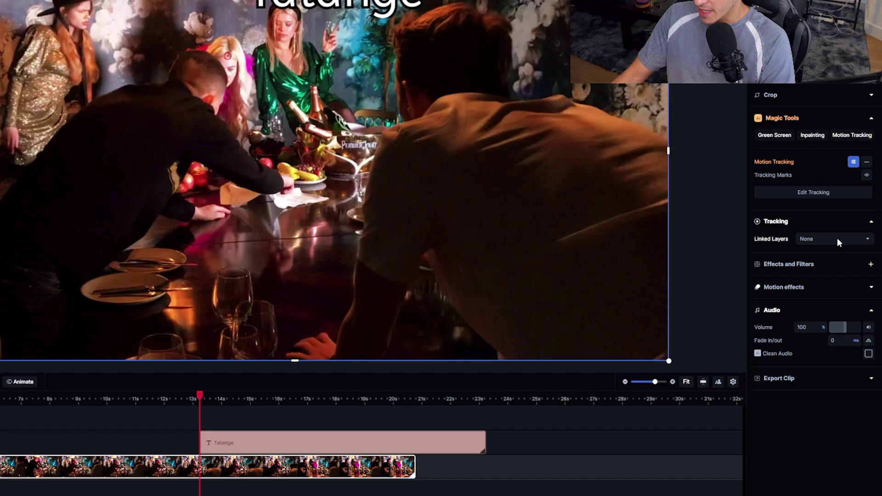
pyautogui.click(837, 241)
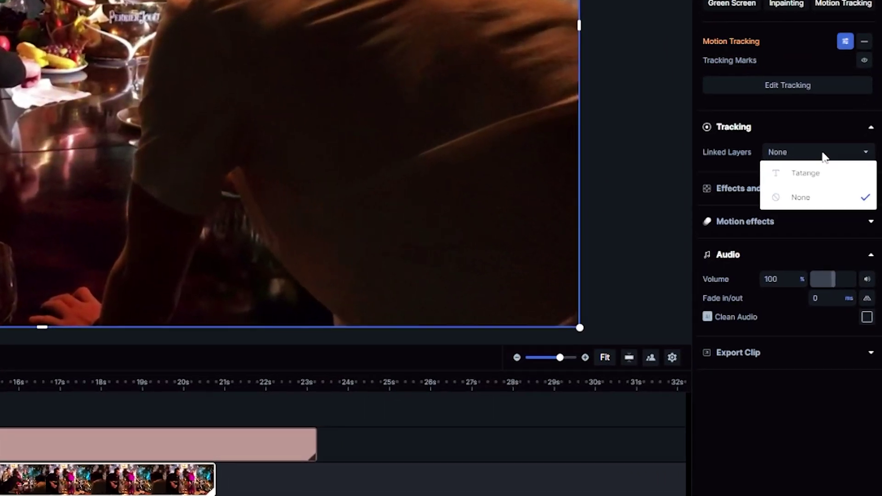
pyautogui.click(814, 252)
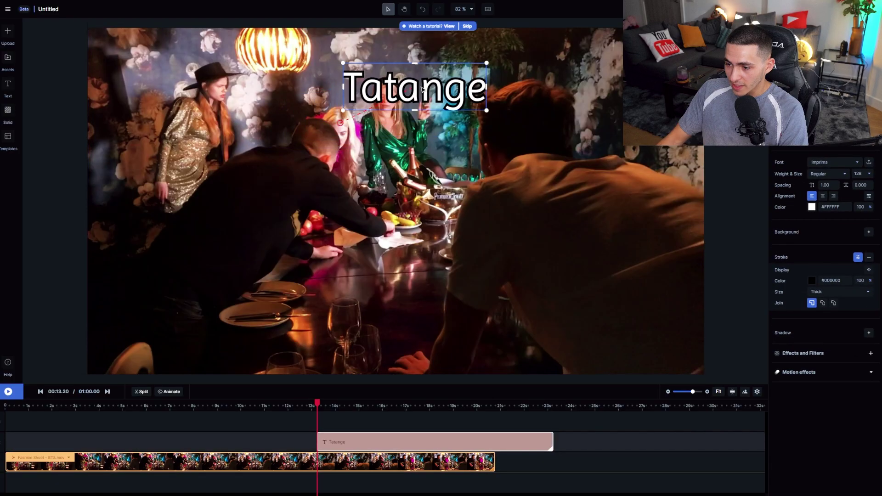
pyautogui.moveTo(422, 89); pyautogui.dragTo(427, 63)
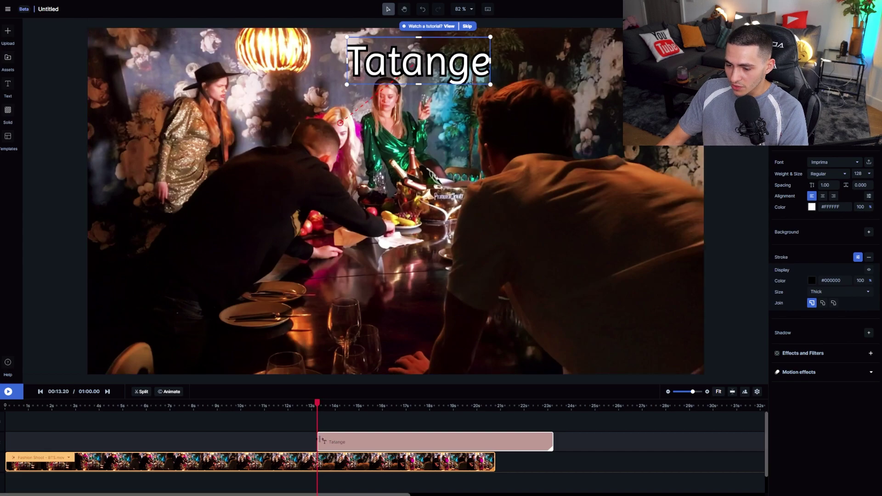
# - Play the fashion clip and scrub back through it to check how the title follows the tracked woman
pyautogui.press('space')
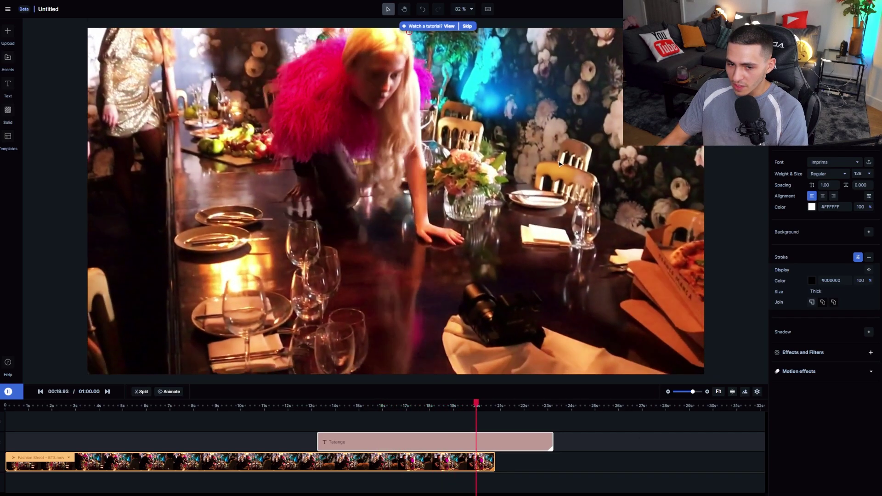
pyautogui.press('space')
pyautogui.moveTo(472, 405); pyautogui.dragTo(413, 406)
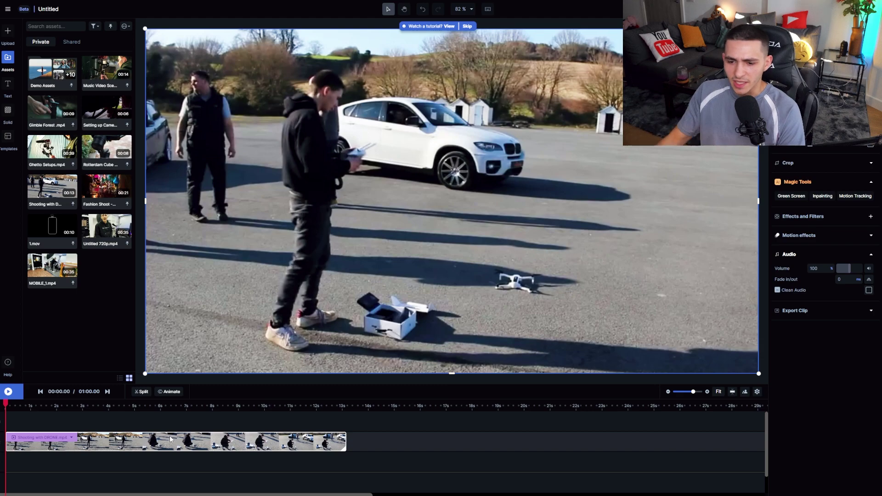
# - Motion-track the head of the man holding the controller in the drone clip and position the outlined title over him
pyautogui.scroll(2, 169, 436)
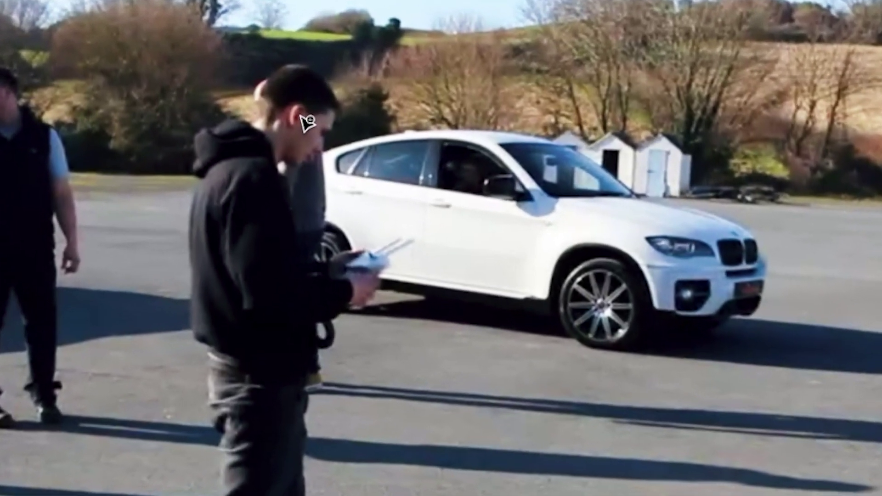
pyautogui.click(302, 117)
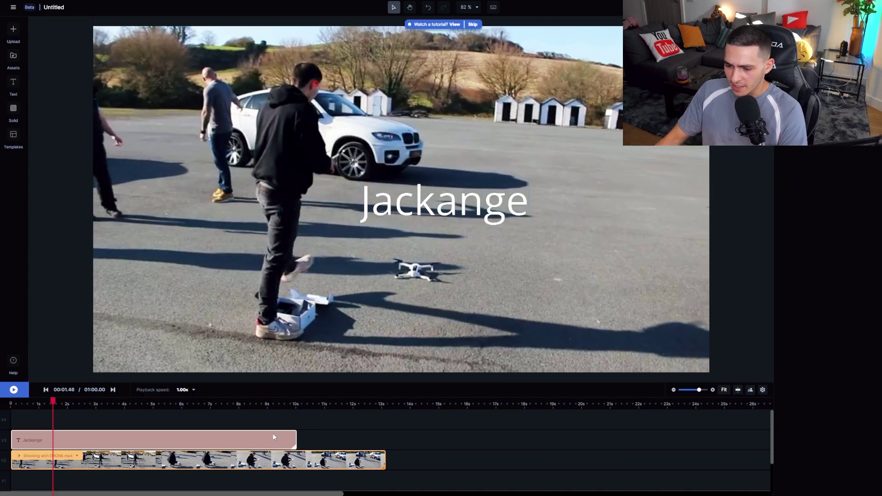
pyautogui.click(477, 193)
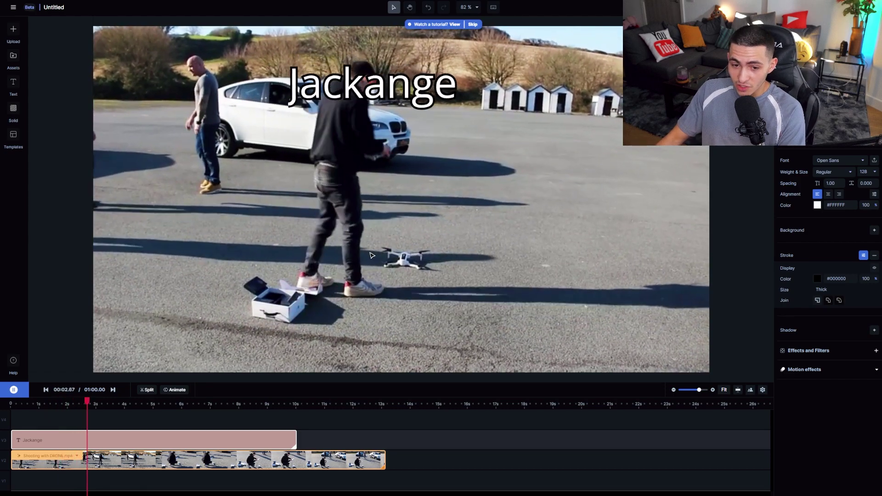
# - Replay the drone clip from the beginning to check how the title follows the tracked man, and return to the start
pyautogui.press('space')
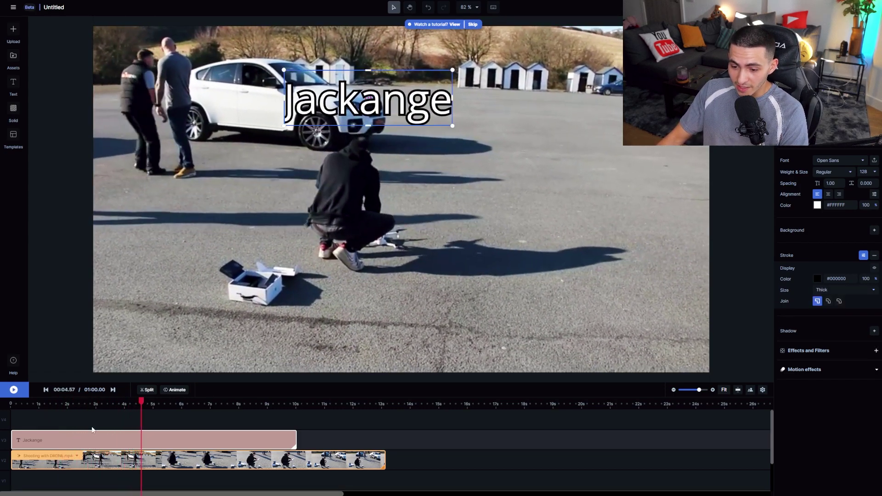
pyautogui.moveTo(141, 403); pyautogui.dragTo(11, 402)
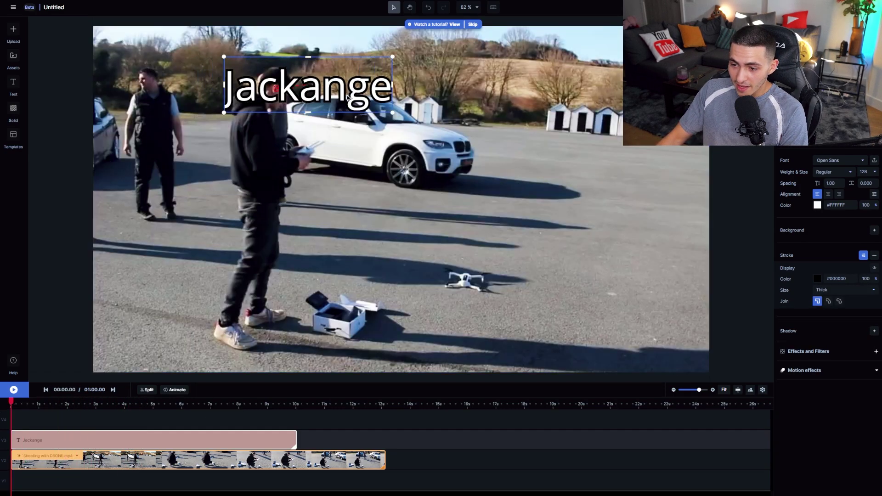
pyautogui.press('space')
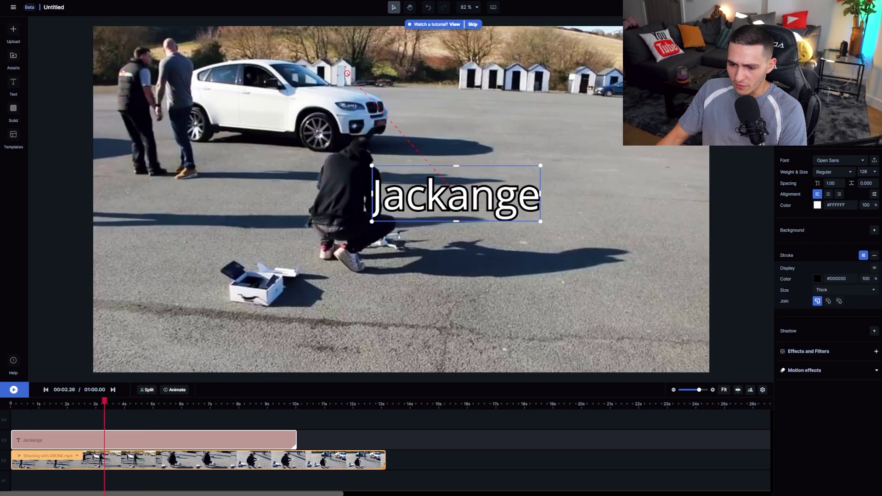
pyautogui.moveTo(104, 401); pyautogui.dragTo(11, 402)
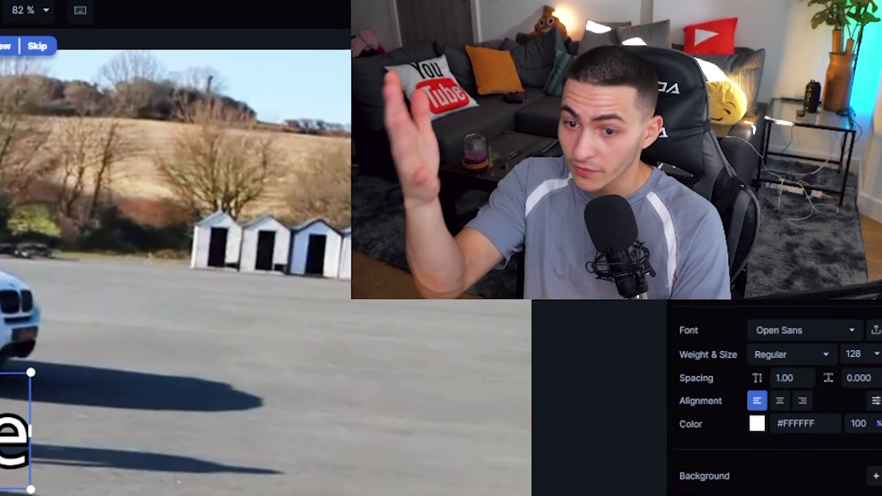